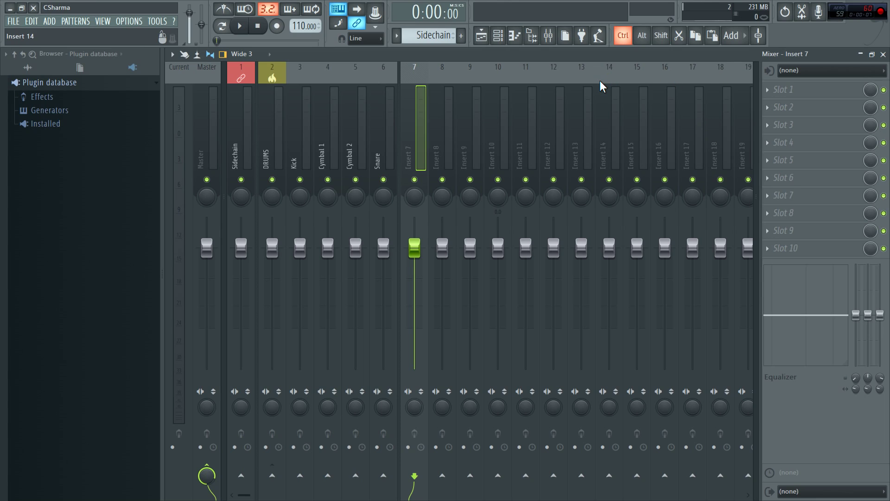
Reset Insert 10's volume fader to its default level
{"action": "right_click", "coordinate": [498, 252]}
{"action": "left_click", "coordinate": [513, 255]}
{"action": "key", "text": "ctrl"}
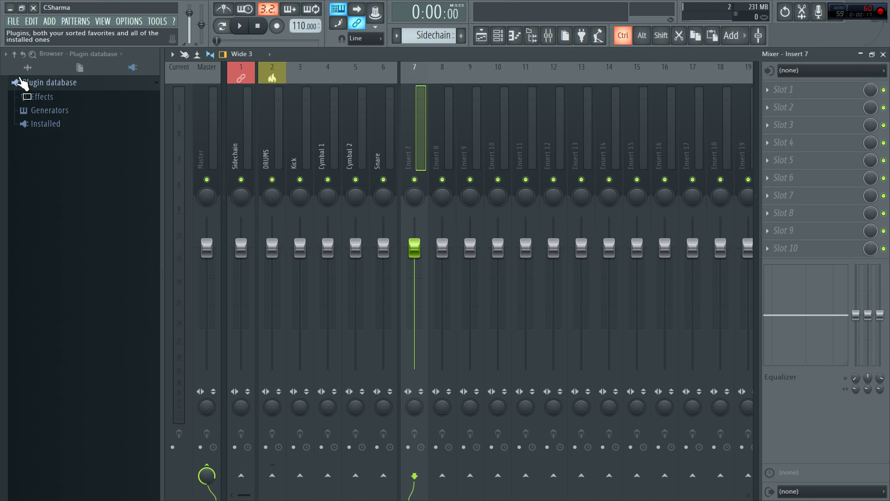
Refresh the plugin list from File settings and maximize the Plugin Scanner window
{"action": "left_click", "coordinate": [129, 21]}
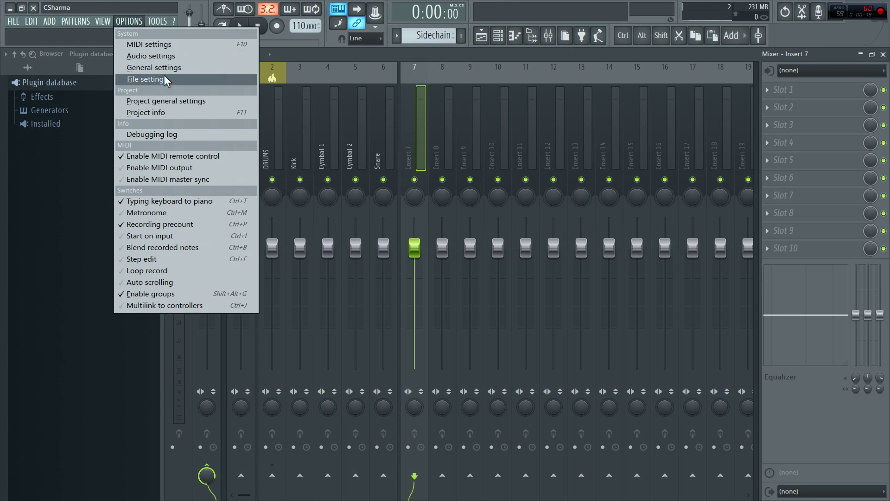
{"action": "left_click", "coordinate": [157, 80]}
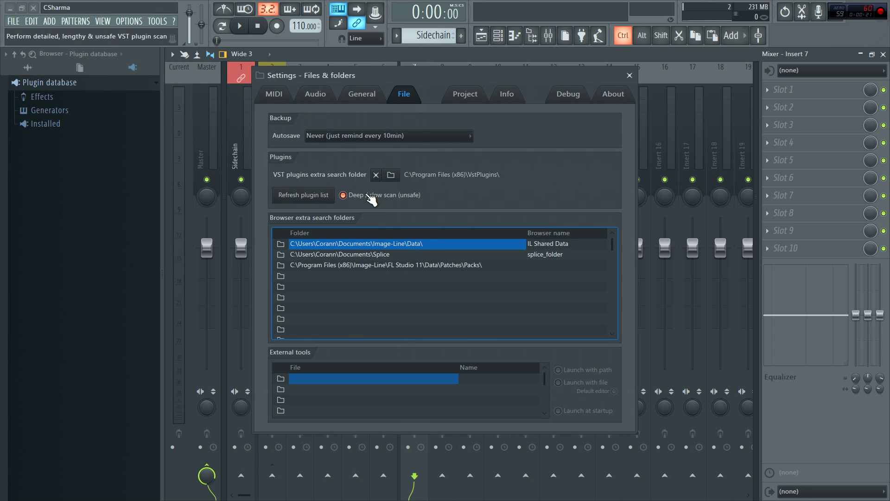
{"action": "left_click", "coordinate": [303, 196]}
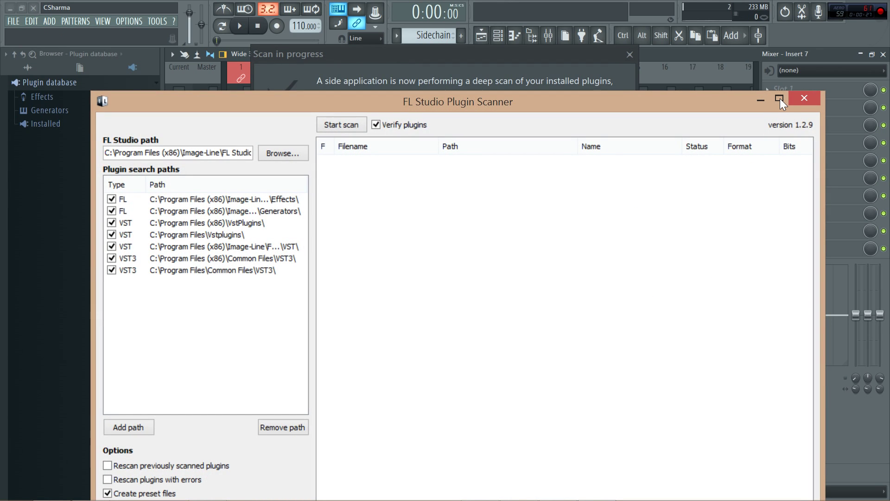
{"action": "left_click", "coordinate": [780, 99]}
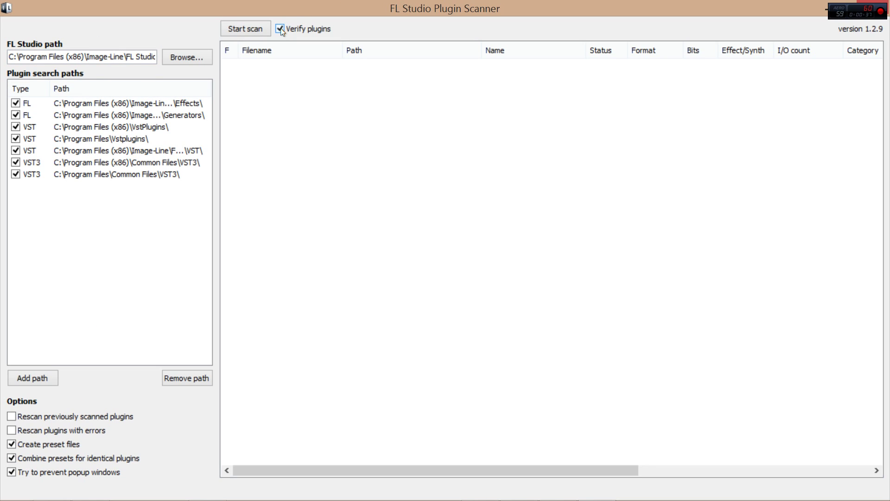
Scan all plugin folders to list 700 plugins and flag Bitcrusher.dll as a favourite
{"action": "left_click", "coordinate": [241, 29]}
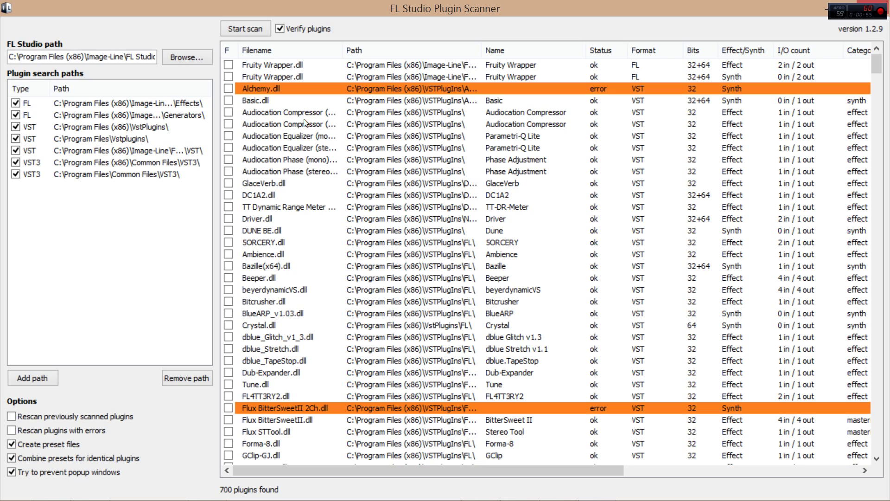
{"action": "left_click", "coordinate": [285, 207]}
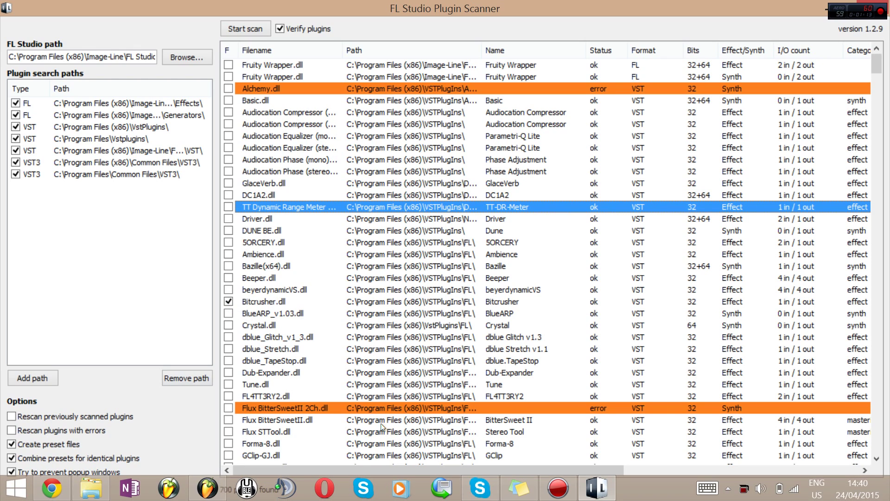
Close the scan notice and File settings, then check effect slot 1's plugin list
{"action": "key", "text": "alt+Tab"}
{"action": "left_click", "coordinate": [630, 55]}
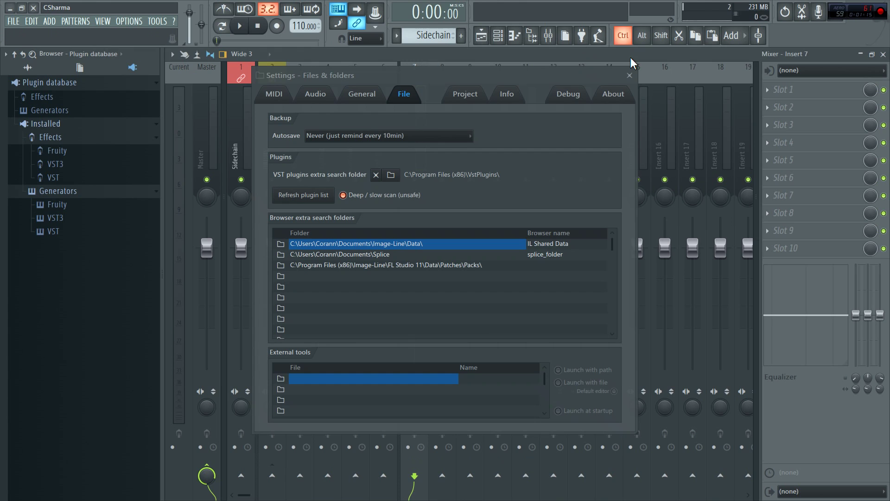
{"action": "left_click", "coordinate": [626, 68]}
{"action": "left_click", "coordinate": [784, 92]}
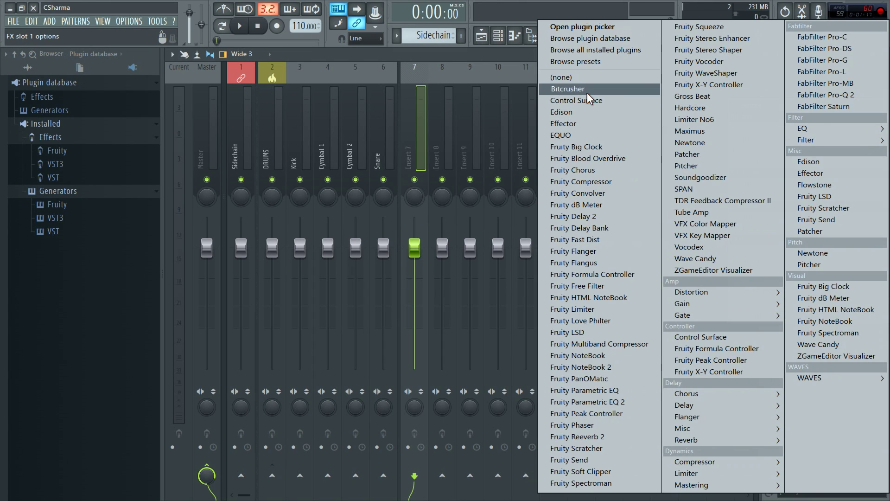
{"action": "left_click", "coordinate": [415, 119]}
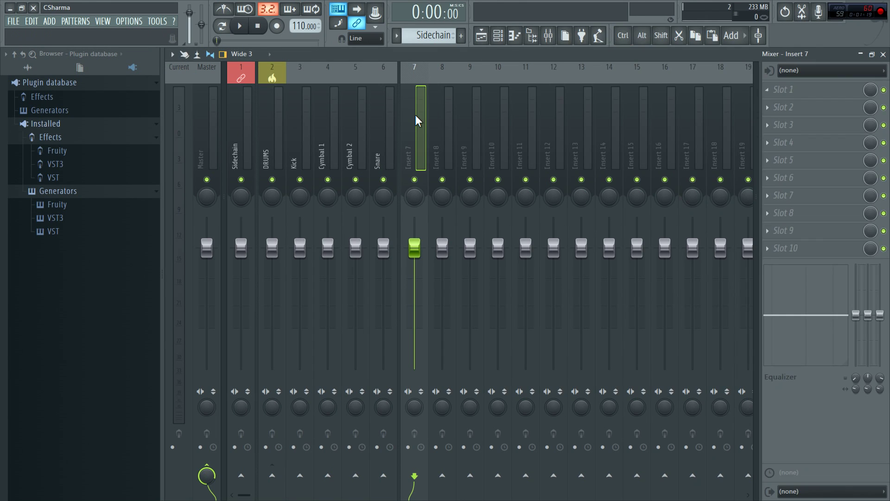
Unflag Bitcrusher, confirm it left slot 1's list, and flag Crystal.dll as a favourite
{"action": "key", "text": "alt+Tab"}
{"action": "left_click", "coordinate": [229, 301]}
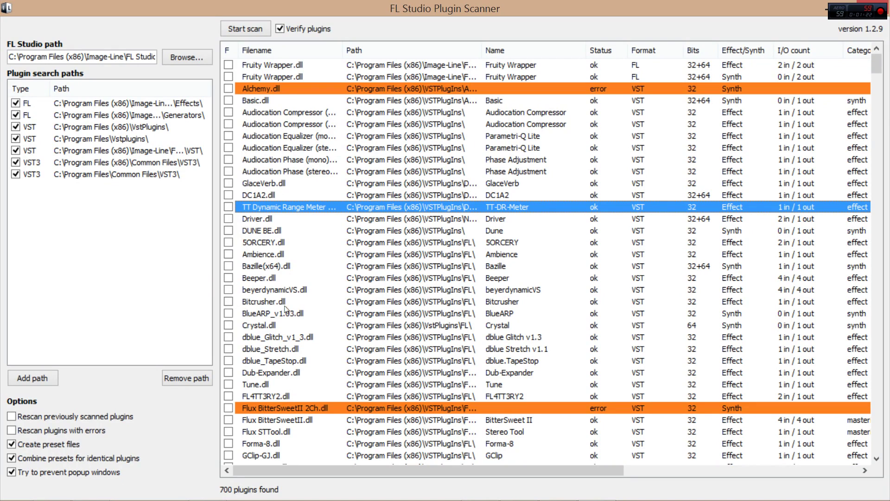
{"action": "key", "text": "alt+Tab"}
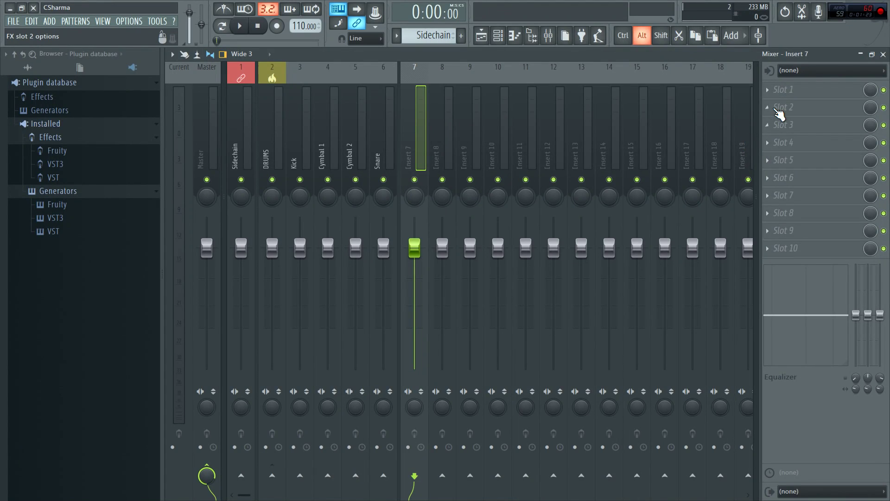
{"action": "left_click", "coordinate": [782, 95]}
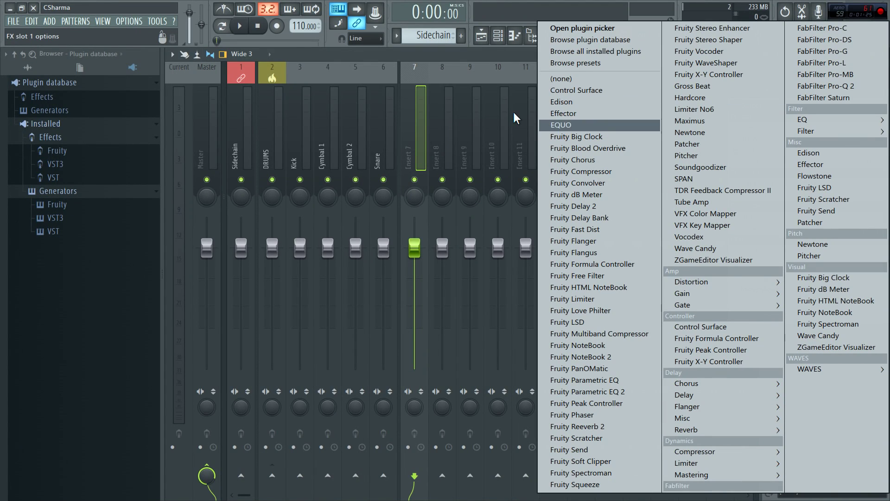
{"action": "left_click", "coordinate": [428, 122]}
{"action": "key", "text": "alt+Tab"}
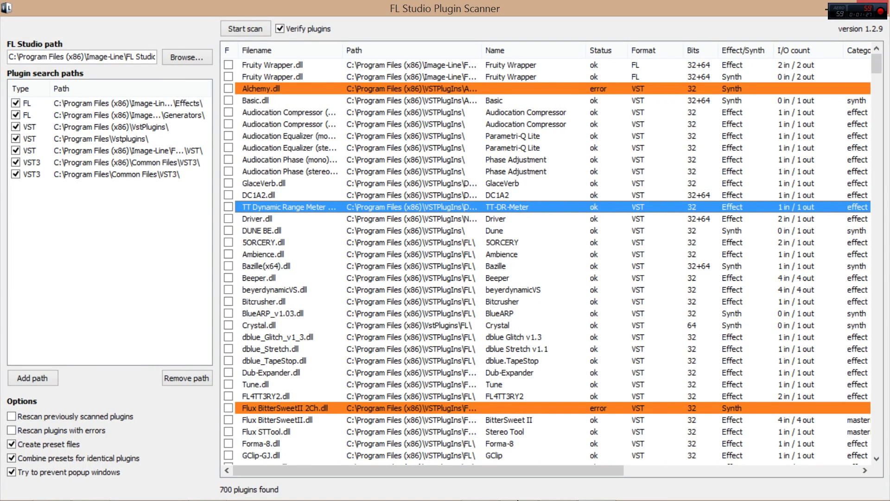
{"action": "left_click", "coordinate": [278, 137]}
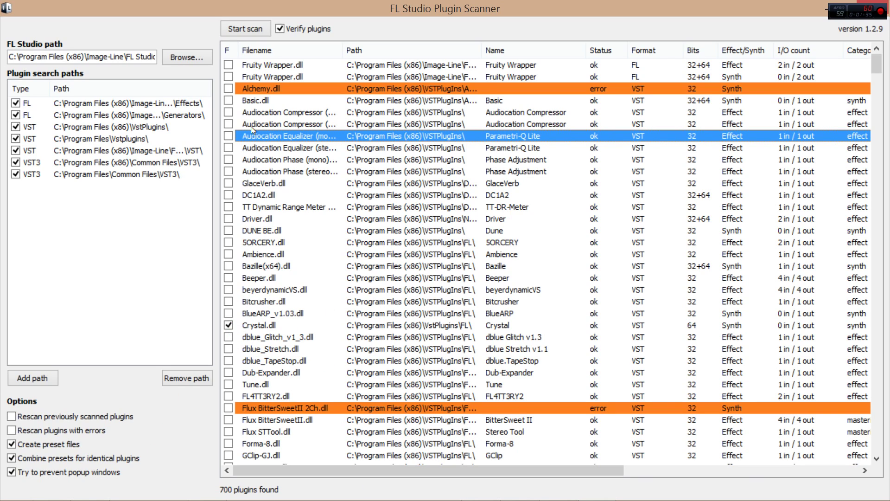
Add Crystal [64bit] as a sixth Channel rack channel and close its plugin window
{"action": "key", "text": "alt+Tab"}
{"action": "left_click", "coordinate": [498, 35]}
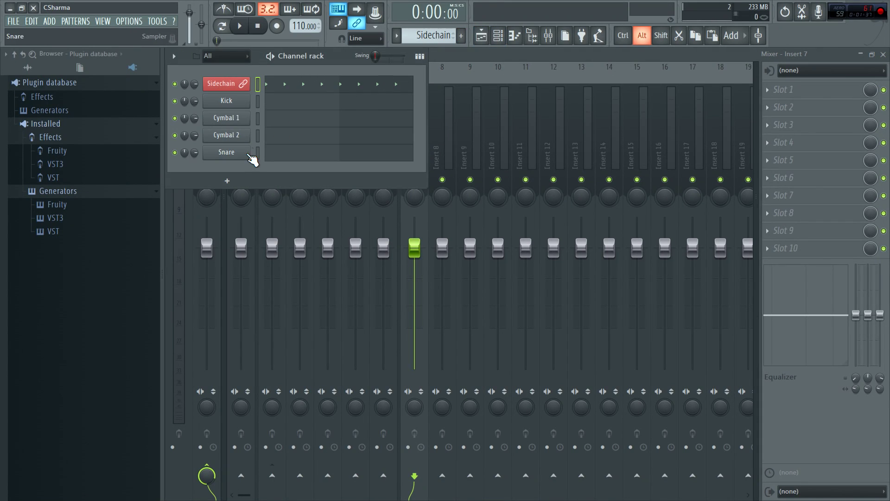
{"action": "left_click", "coordinate": [227, 183]}
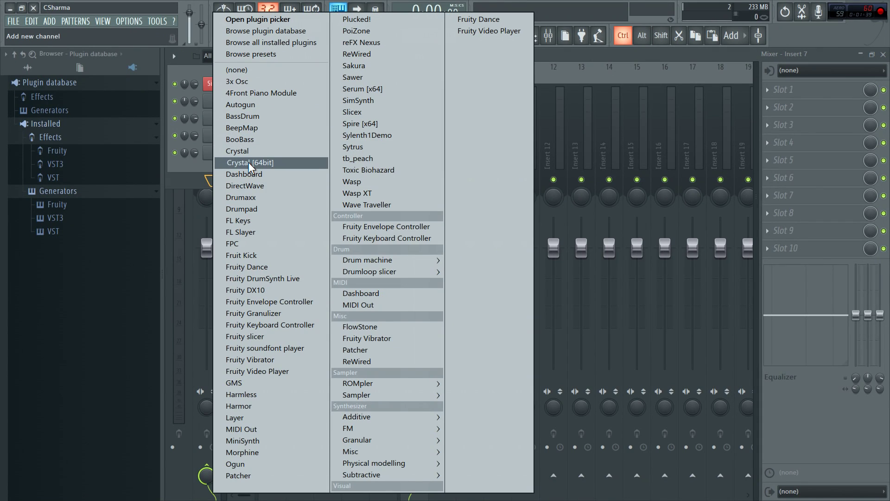
{"action": "left_click", "coordinate": [247, 162]}
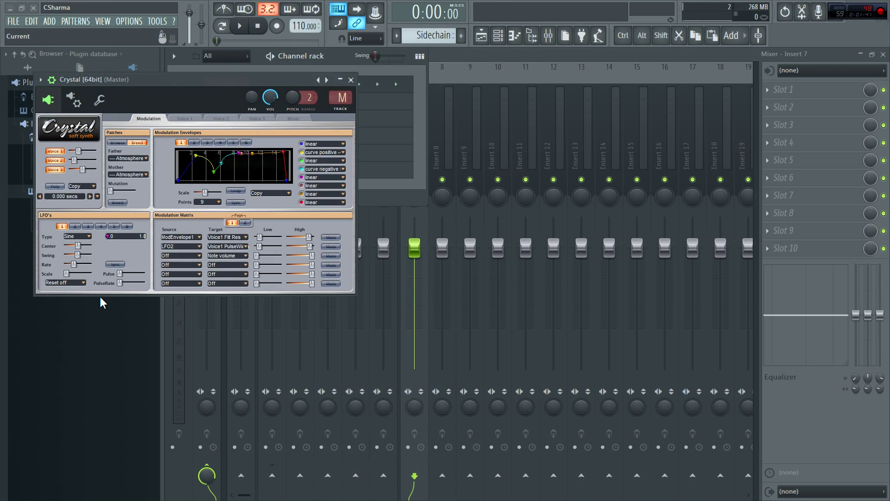
{"action": "left_click", "coordinate": [352, 79]}
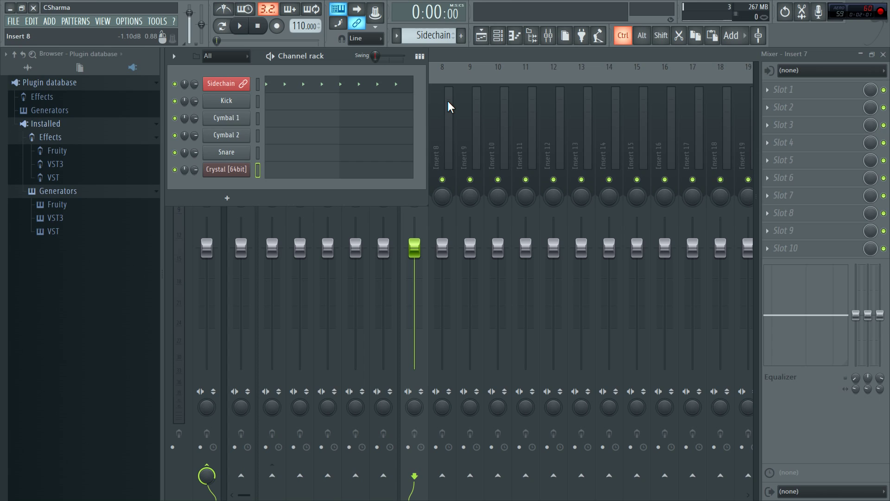
Close the Channel rack and re-flag Bitcrusher.dll as a favourite in the Plugin Scanner
{"action": "key", "text": "F6"}
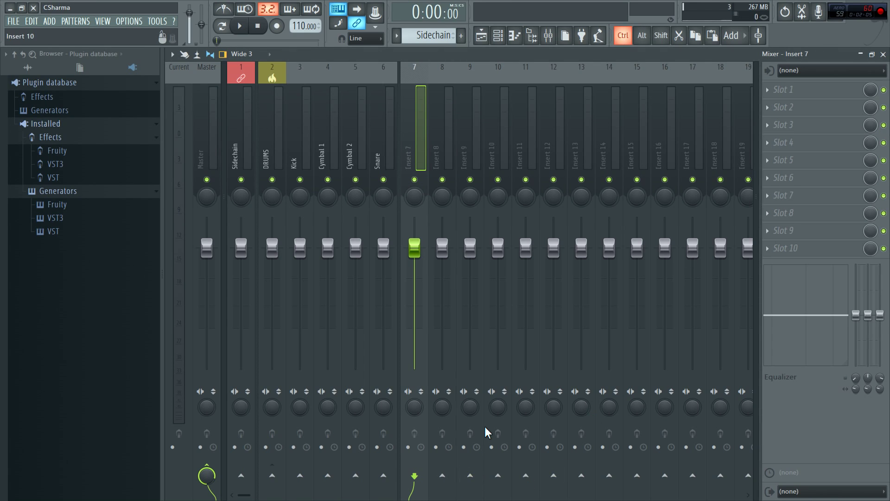
{"action": "key", "text": "alt+Tab"}
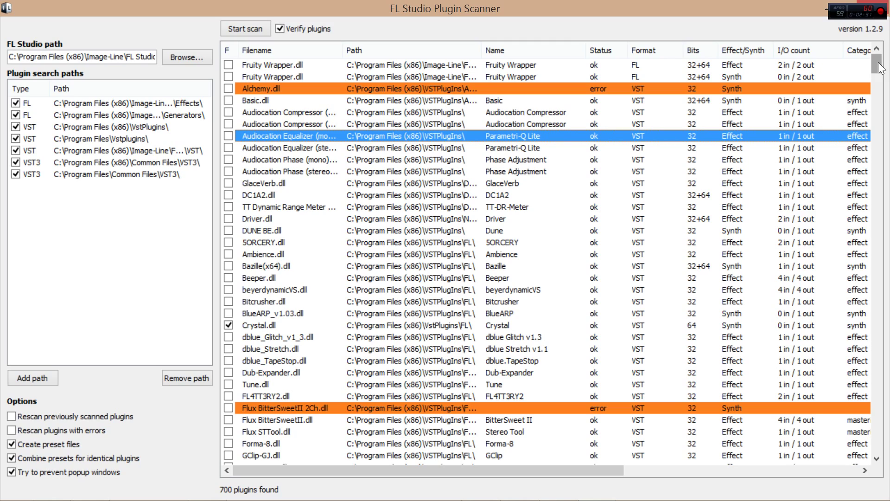
{"action": "left_click_drag", "start_coordinate": [881, 69], "coordinate": [865, 40]}
{"action": "left_click", "coordinate": [228, 301]}
Close the scanner and load Bitcrusher into Insert 7's effect slot 1
{"action": "key", "text": "alt+F4"}
{"action": "left_click", "coordinate": [776, 89]}
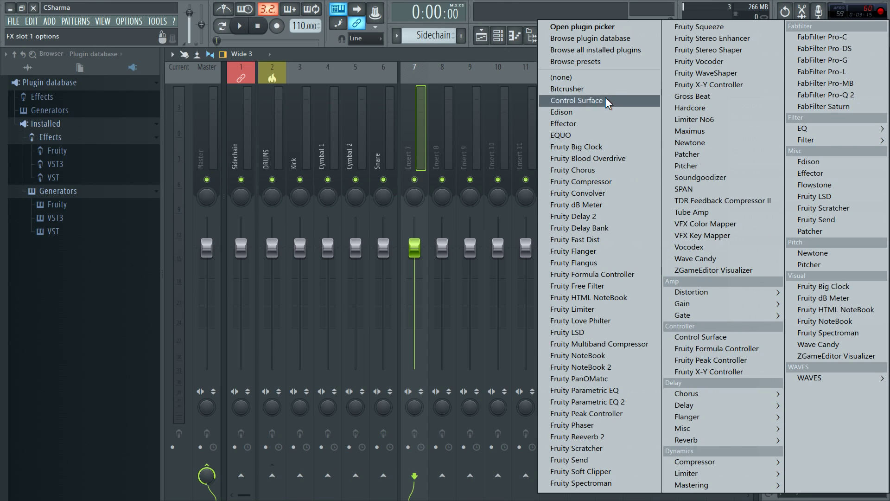
{"action": "left_click", "coordinate": [580, 88]}
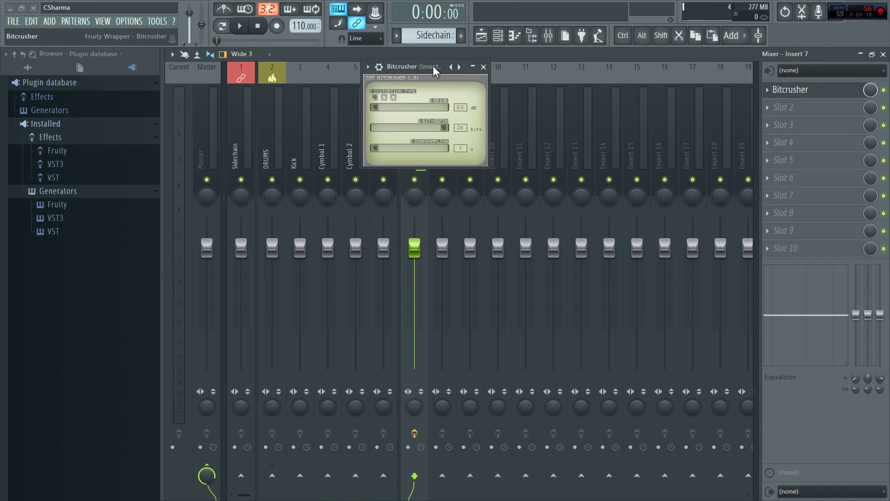
Collapse the plugin database tree and try adding Bitcrusher to the plugin database
{"action": "left_click", "coordinate": [74, 191]}
{"action": "left_click", "coordinate": [68, 137]}
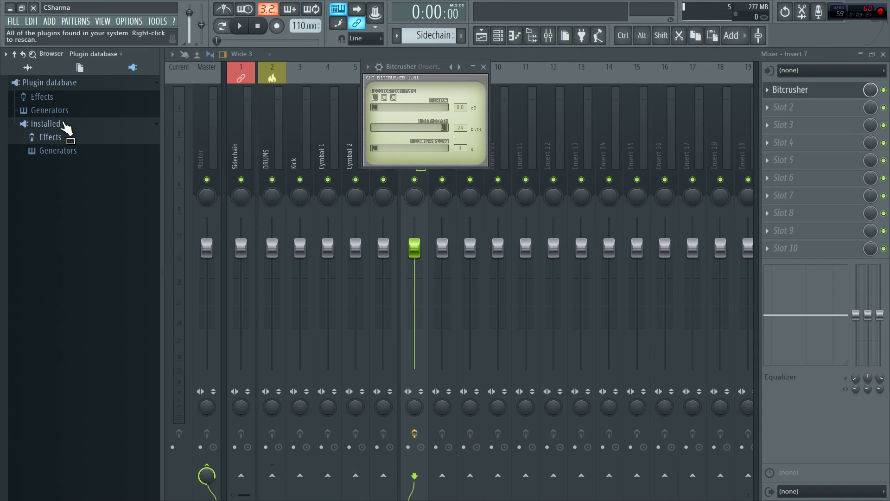
{"action": "left_click", "coordinate": [64, 123]}
{"action": "left_click", "coordinate": [70, 83]}
{"action": "left_click", "coordinate": [119, 85]}
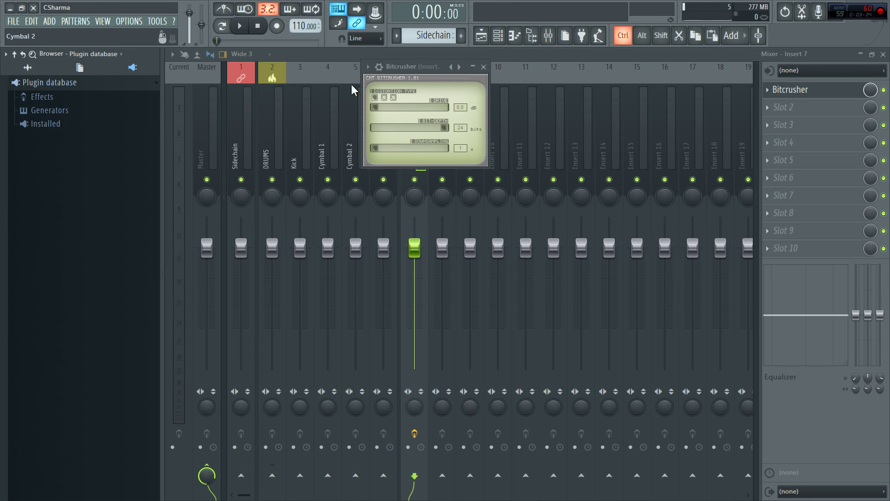
{"action": "left_click", "coordinate": [368, 68]}
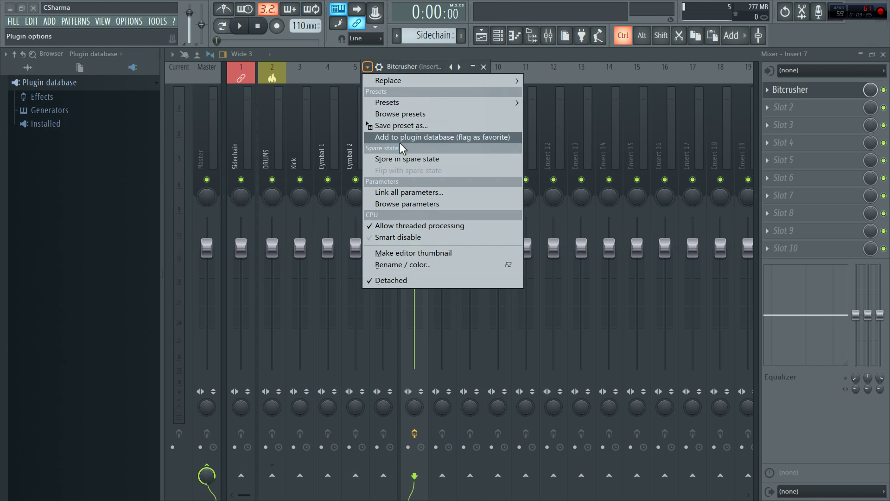
{"action": "left_click", "coordinate": [465, 138]}
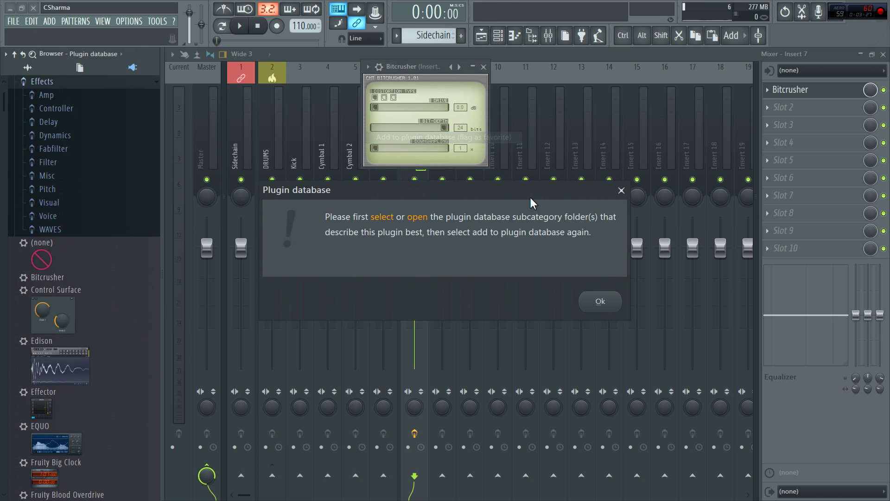
Dismiss the warning and open the database's Effects folder in Windows Explorer
{"action": "left_click", "coordinate": [601, 303]}
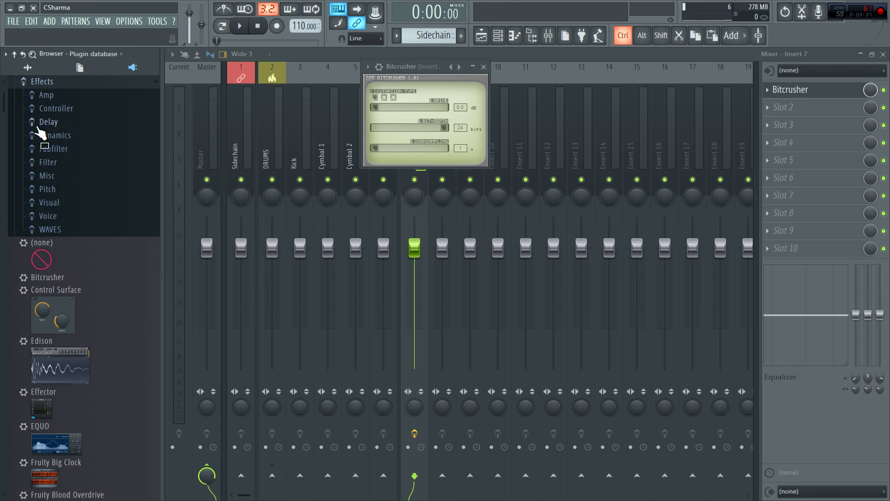
{"action": "right_click", "coordinate": [58, 82]}
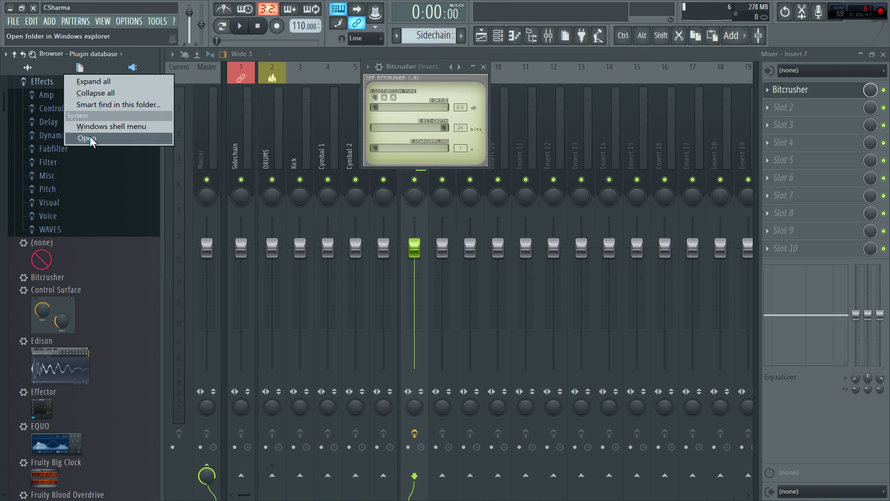
{"action": "left_click", "coordinate": [91, 138]}
Create a new folder named Distortion in the maximized Effects folder window
{"action": "left_click", "coordinate": [815, 8]}
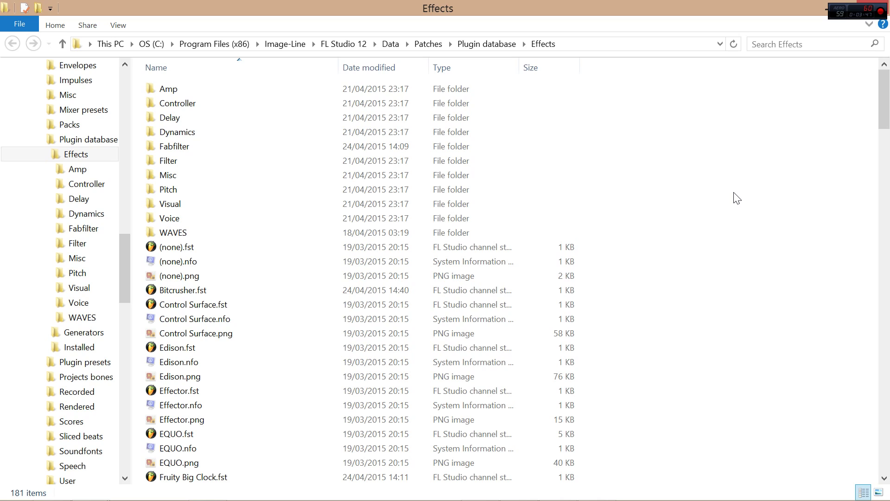
{"action": "type", "text": "D"}
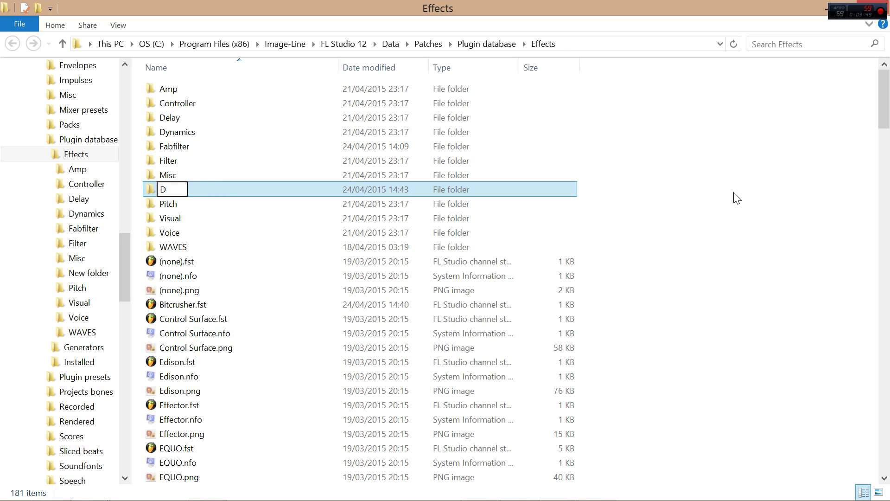
{"action": "key", "text": "BackSpace"}
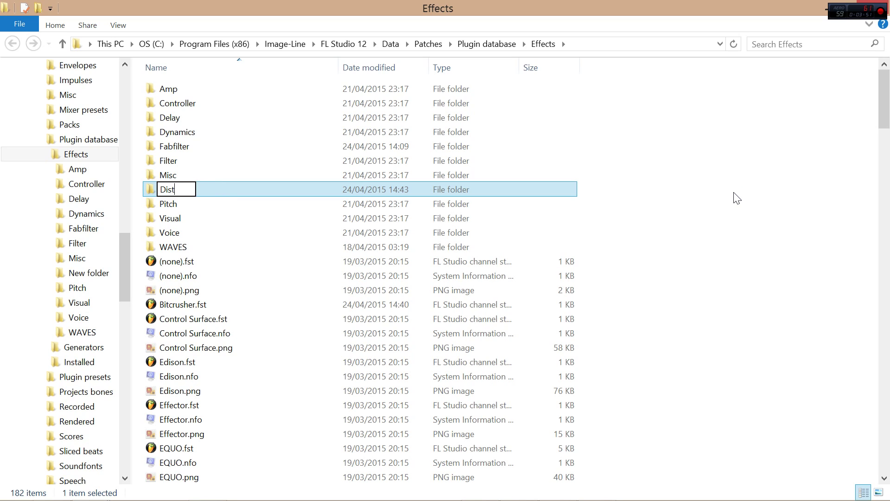
{"action": "type", "text": "Distortion"}
{"action": "key", "text": "Return"}
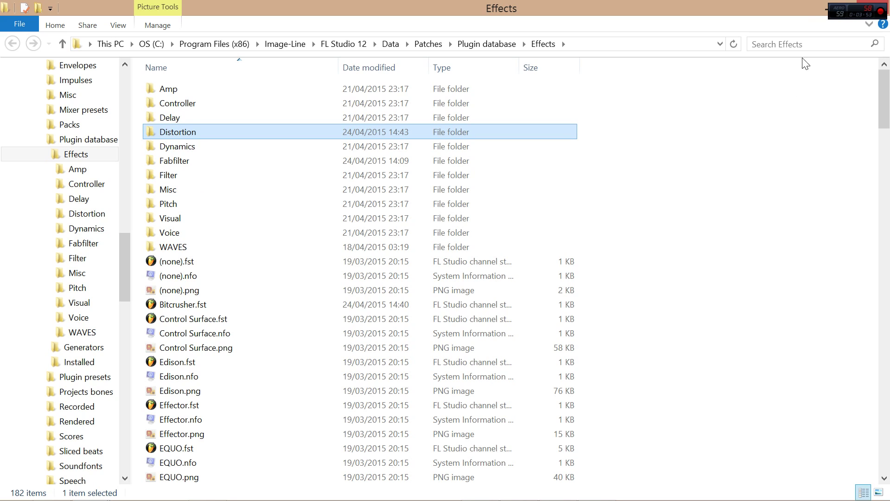
{"action": "left_click", "coordinate": [827, 9]}
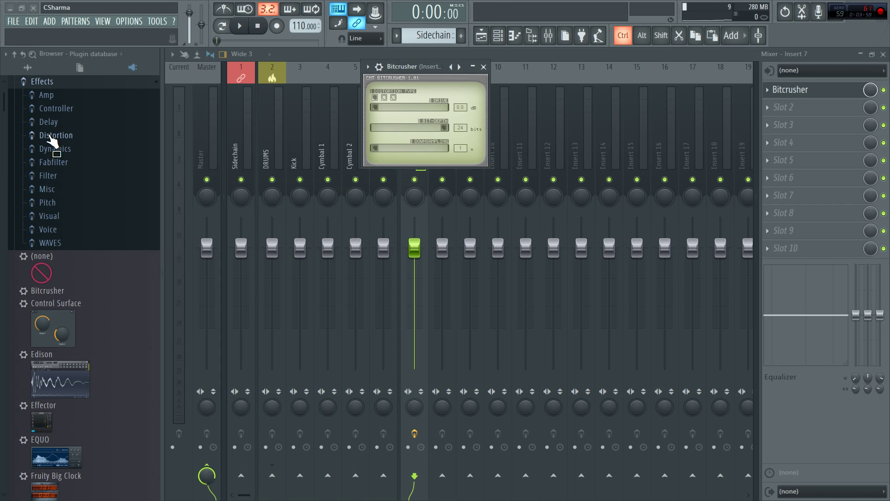
Select Distortion, add Bitcrusher to the plugin database under it, and check Slot 2's list
{"action": "left_click_drag", "start_coordinate": [52, 139], "coordinate": [300, 92]}
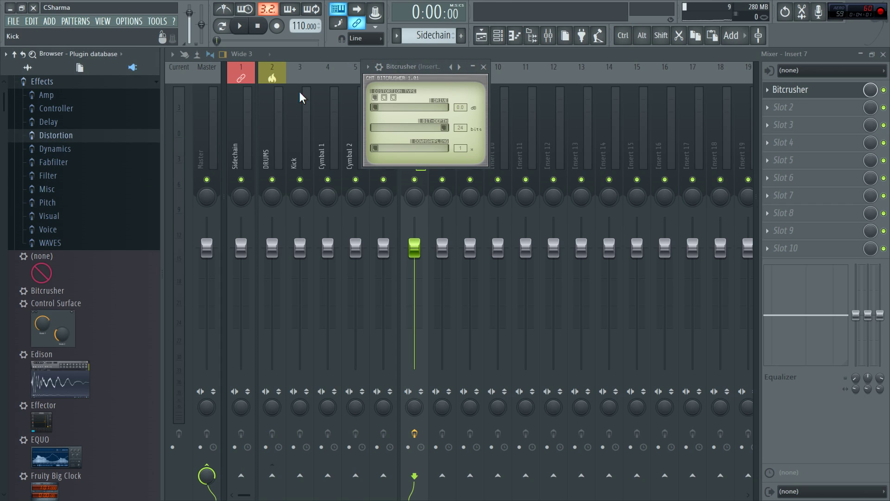
{"action": "left_click", "coordinate": [368, 66]}
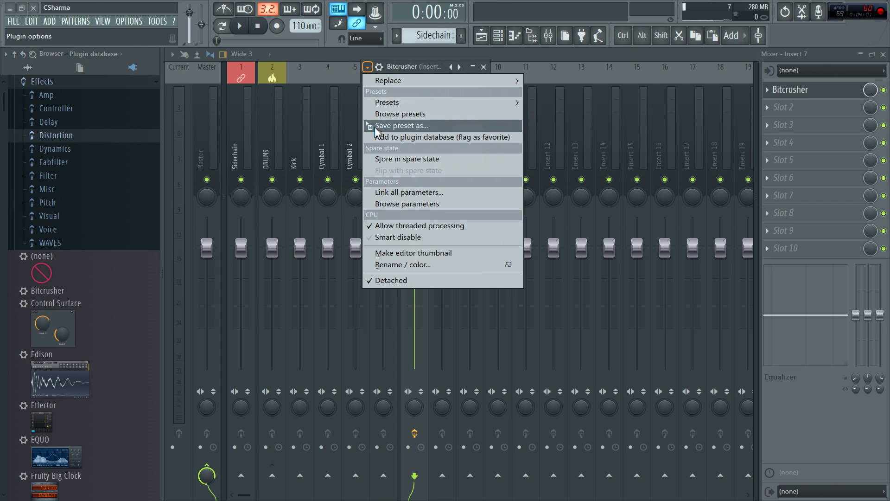
{"action": "left_click", "coordinate": [471, 136]}
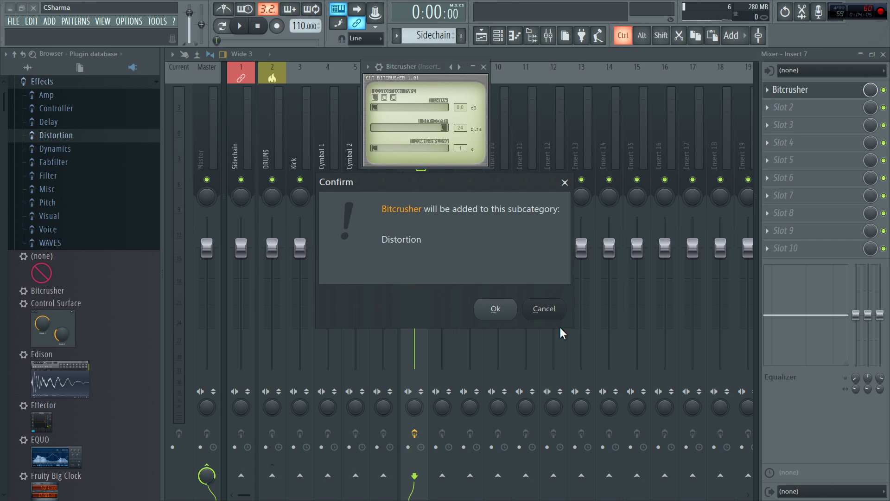
{"action": "left_click", "coordinate": [495, 309]}
{"action": "left_click", "coordinate": [770, 108]}
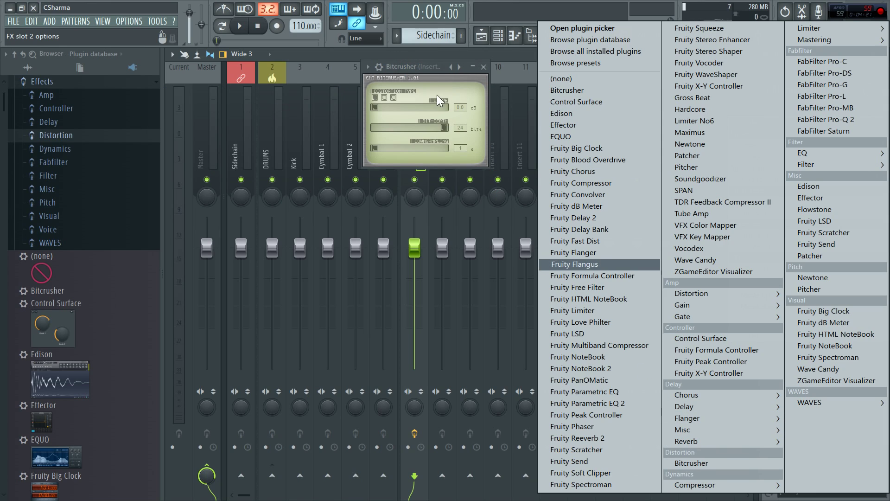
Close the plugin list, then delete and confirm removal of Bitcrusher under Distortion
{"action": "left_click", "coordinate": [58, 140]}
{"action": "left_click", "coordinate": [56, 135]}
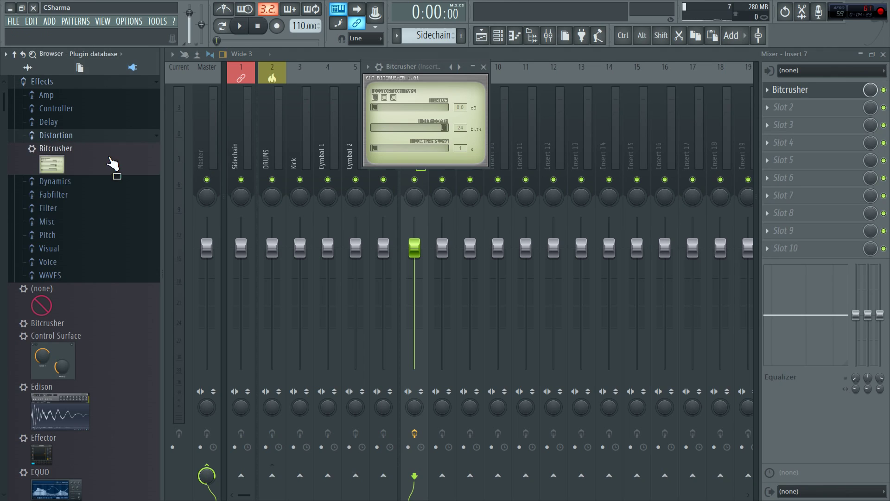
{"action": "right_click", "coordinate": [55, 151]}
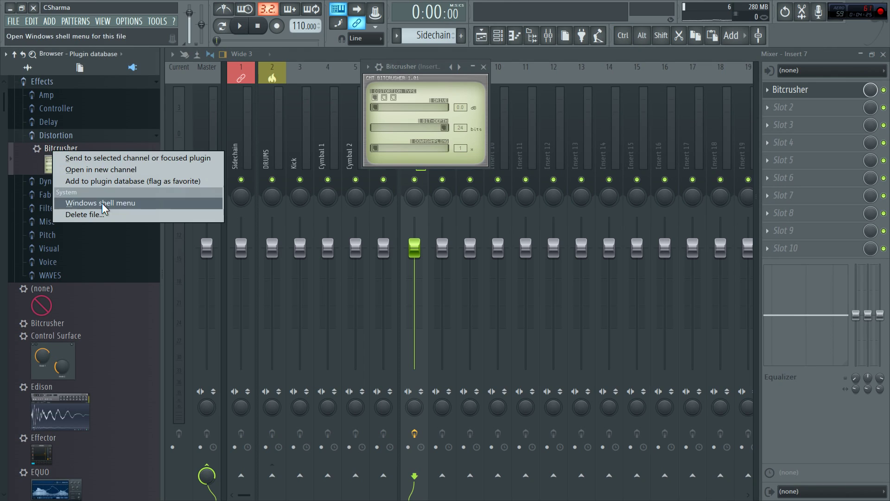
{"action": "left_click", "coordinate": [86, 214]}
{"action": "key", "text": "ctrl"}
{"action": "left_click", "coordinate": [611, 293]}
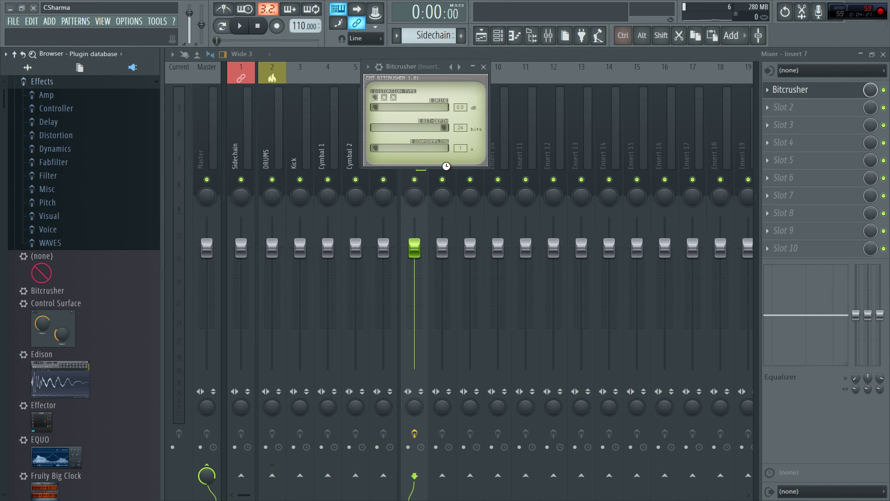
{"action": "right_click", "coordinate": [772, 96]}
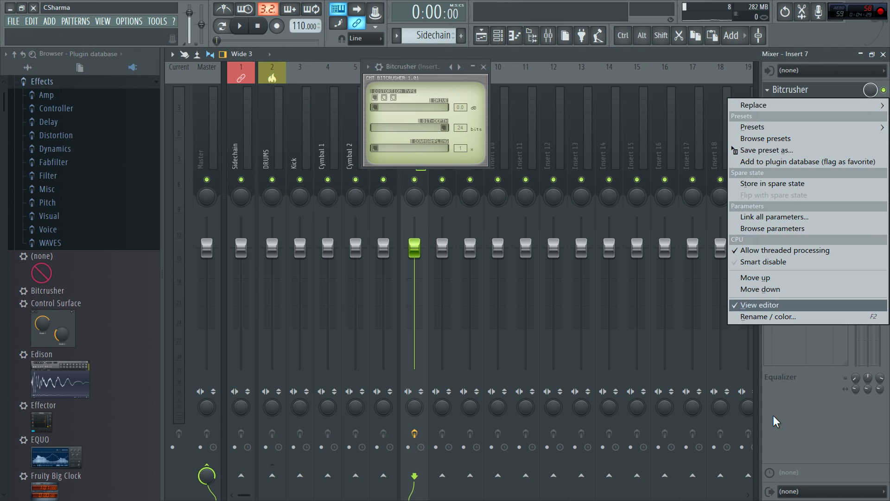
{"action": "mouse_move", "coordinate": [770, 109]}
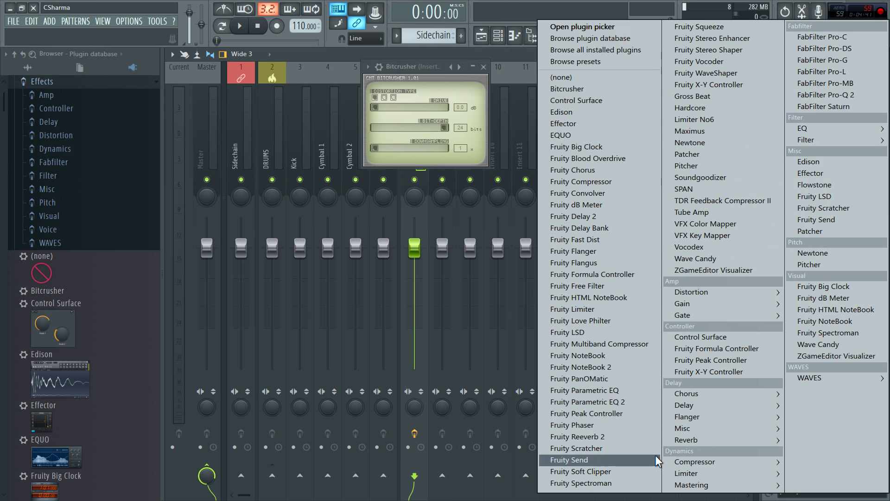
{"action": "left_click", "coordinate": [430, 68]}
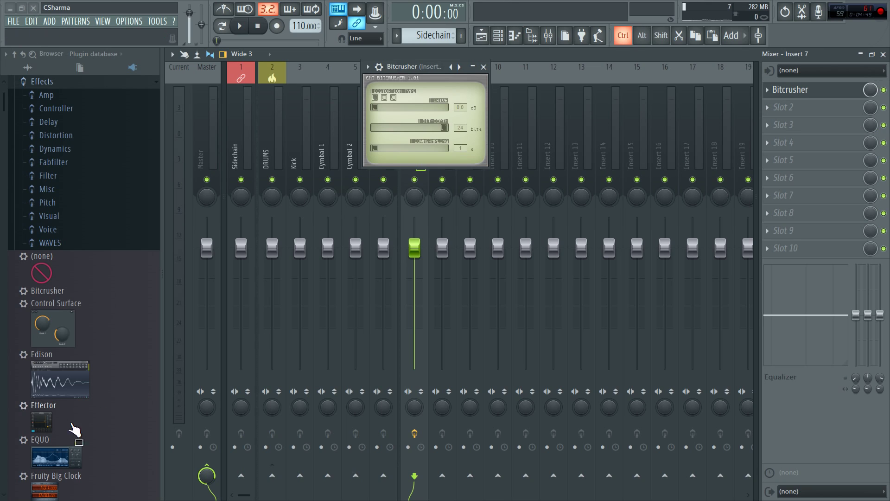
Scroll to Fruity Big Clock in the plugin database and delete its file, confirming the prompt
{"action": "left_click_drag", "start_coordinate": [83, 377], "coordinate": [85, 380]}
{"action": "scroll", "coordinate": [86, 380], "scroll_direction": "down", "scroll_amount": 5}
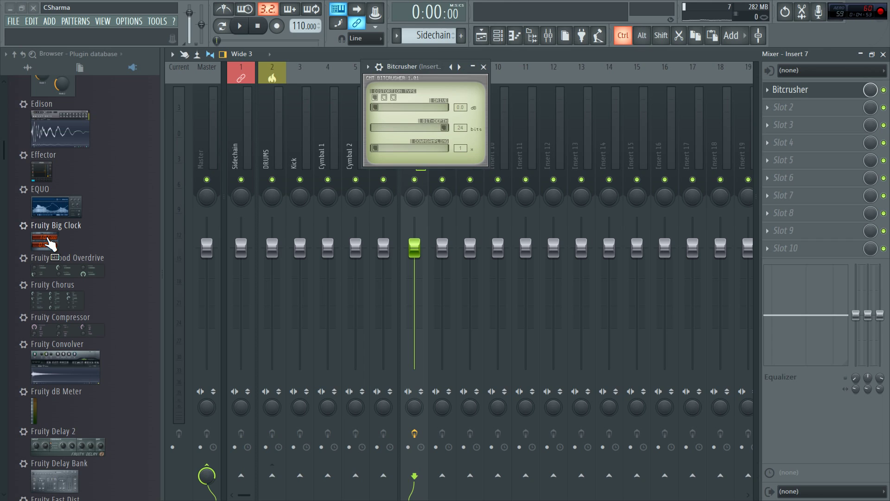
{"action": "right_click", "coordinate": [74, 237]}
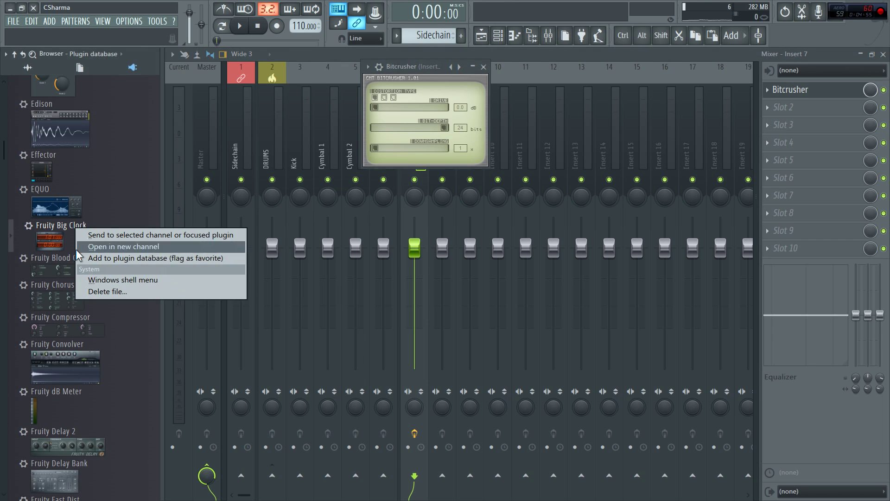
{"action": "left_click", "coordinate": [95, 292]}
{"action": "left_click", "coordinate": [616, 301]}
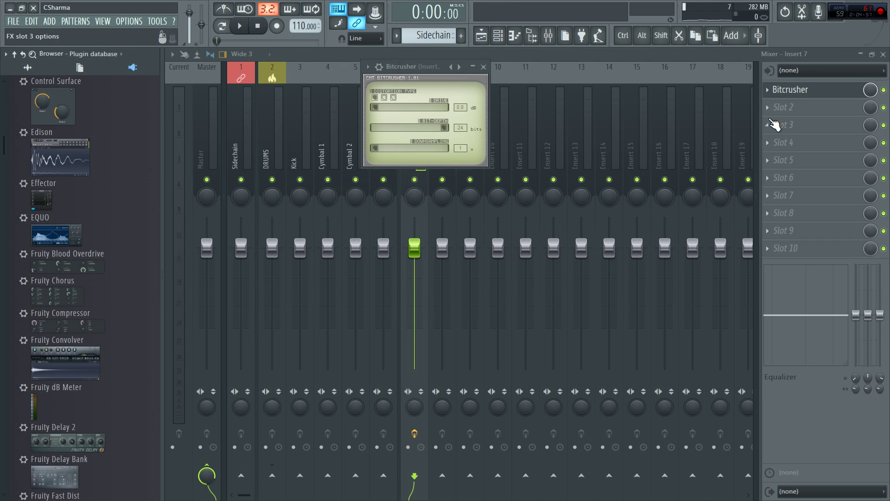
{"action": "left_click", "coordinate": [782, 108]}
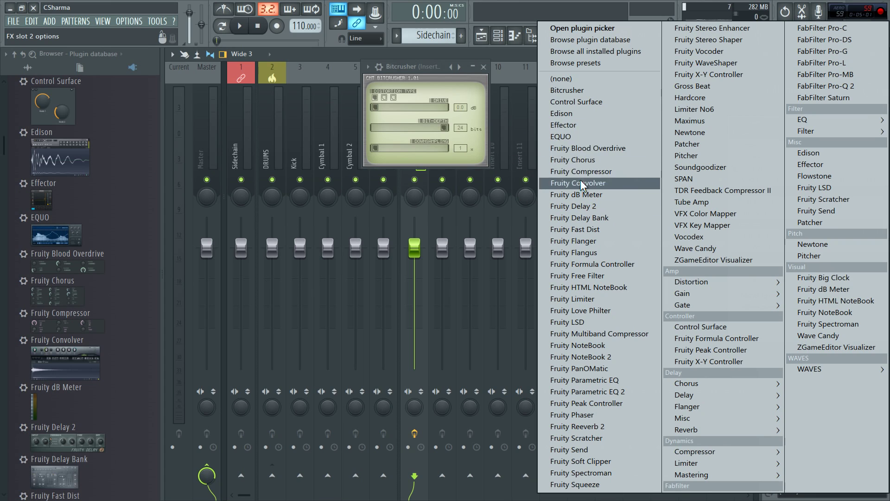
Close the menu, collapse the database Effects folder, and expand Installed > Effects > Fruity
{"action": "left_click", "coordinate": [410, 62]}
{"action": "scroll", "coordinate": [60, 170], "scroll_direction": "up", "scroll_amount": 5}
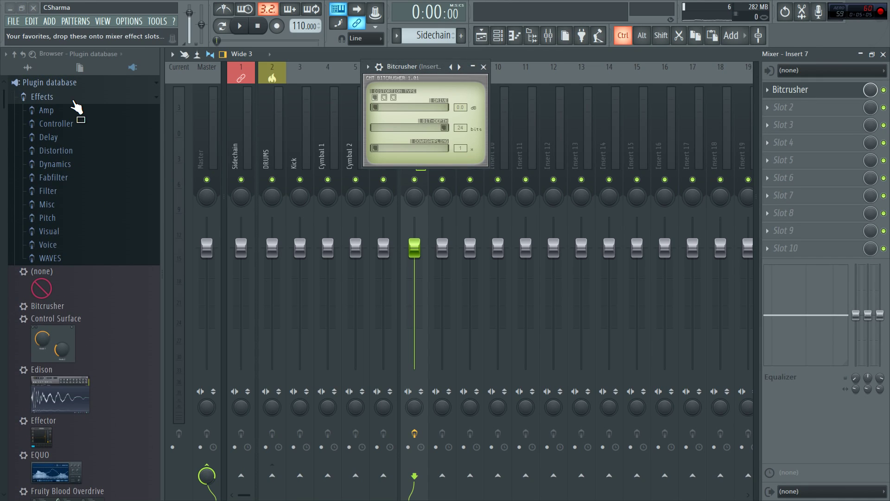
{"action": "left_click", "coordinate": [46, 97]}
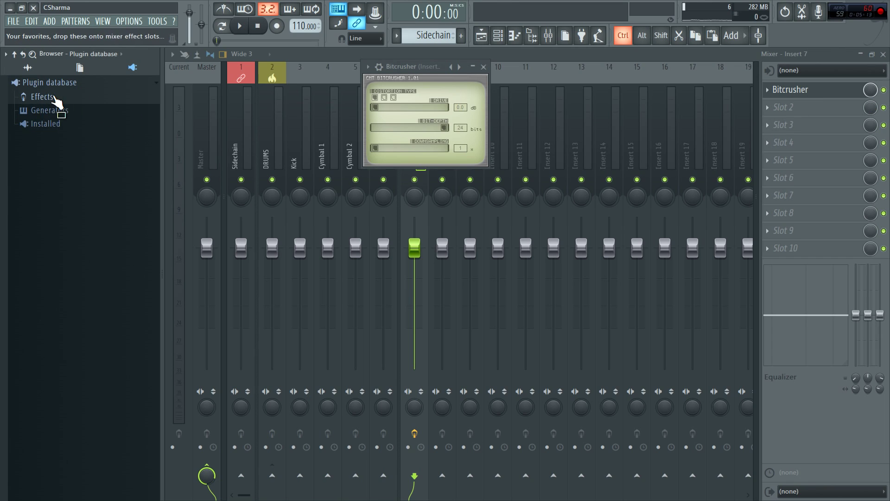
{"action": "left_click_drag", "start_coordinate": [54, 98], "coordinate": [770, 108]}
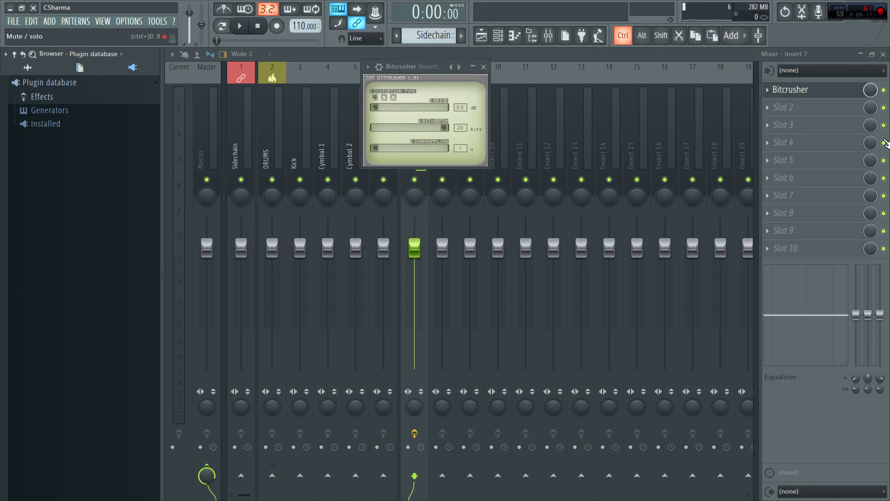
{"action": "left_click", "coordinate": [46, 124]}
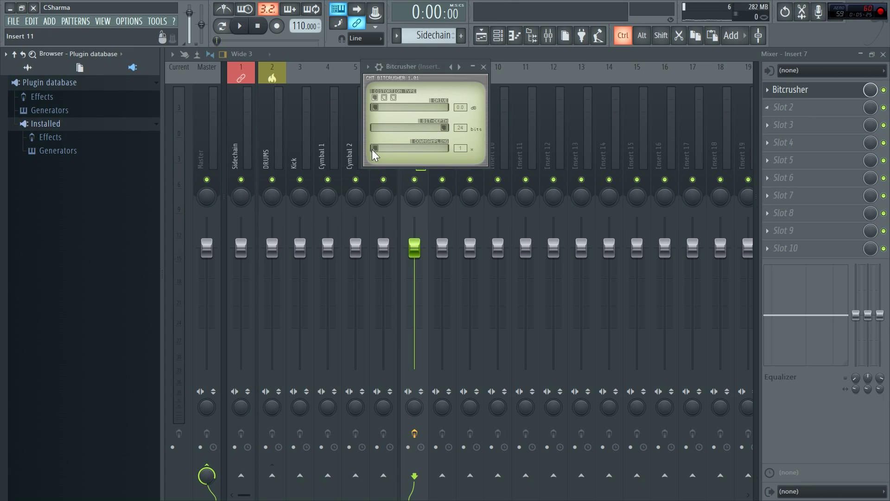
{"action": "left_click_drag", "start_coordinate": [63, 139], "coordinate": [77, 217]}
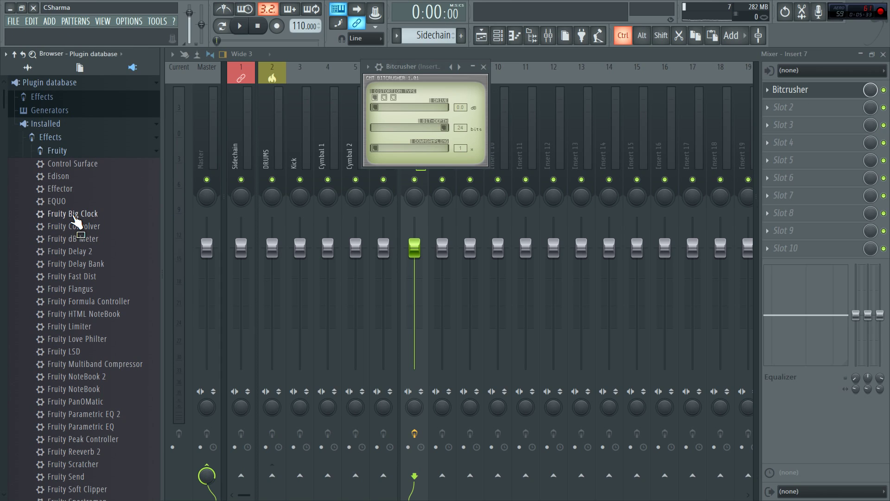
Add the installed Fruity Big Clock to the plugin database as a favourite and verify it in Slot 2's list
{"action": "right_click", "coordinate": [76, 217]}
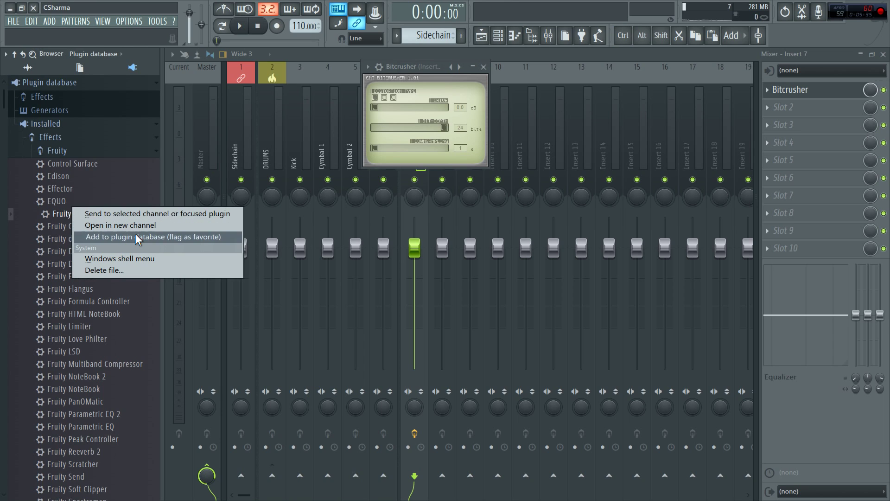
{"action": "left_click", "coordinate": [95, 238]}
{"action": "left_click_drag", "start_coordinate": [136, 216], "coordinate": [758, 121]}
{"action": "left_click", "coordinate": [781, 110]}
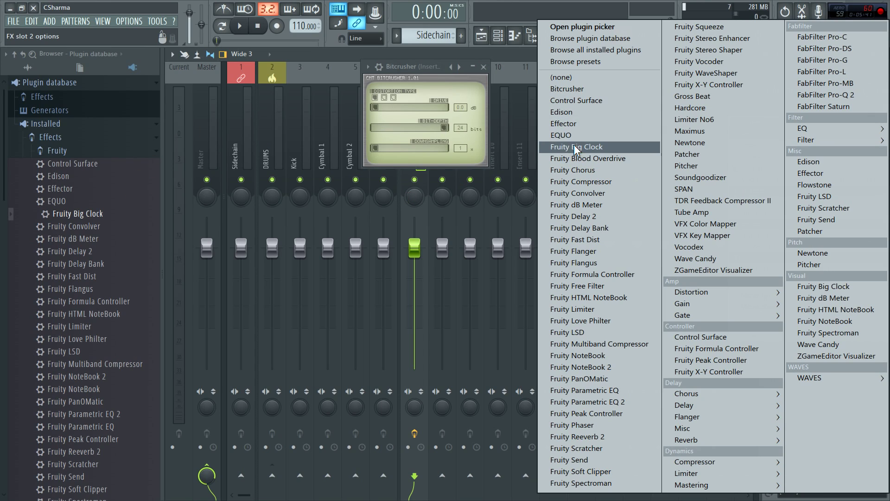
{"action": "left_click", "coordinate": [62, 215]}
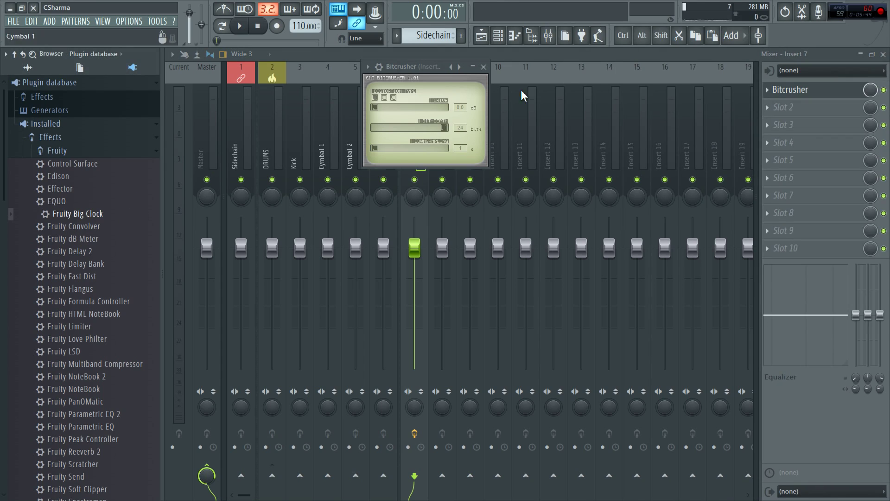
Load Fruity Big Clock into Insert 7's second slot and move its window to top centre
{"action": "left_click", "coordinate": [785, 113]}
{"action": "left_click", "coordinate": [607, 149]}
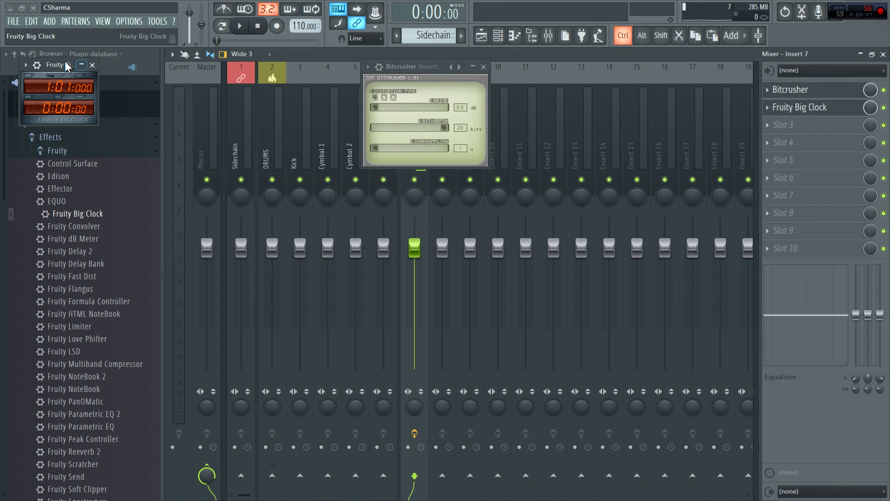
{"action": "left_click_drag", "start_coordinate": [65, 61], "coordinate": [343, 42]}
Try adding Fruity Big Clock to the plugin database from its options, dismissing the subcategory reminder
{"action": "left_click", "coordinate": [302, 46]}
{"action": "left_click", "coordinate": [336, 116]}
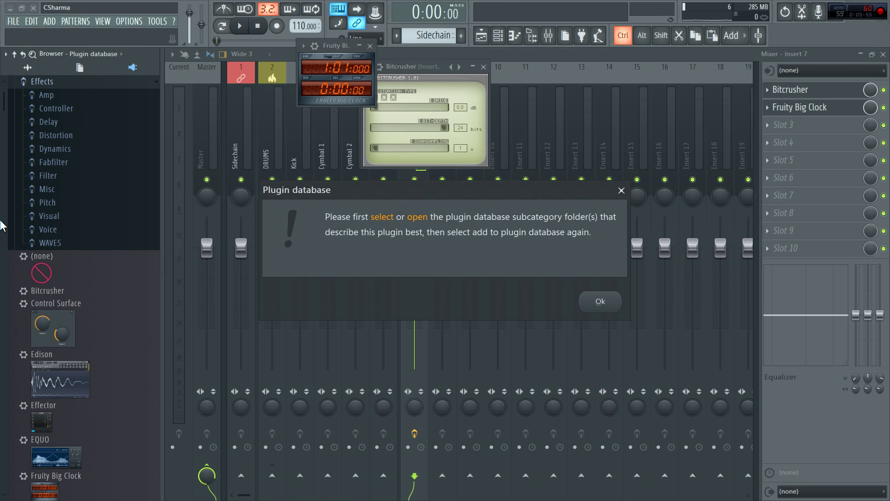
{"action": "left_click", "coordinate": [601, 301]}
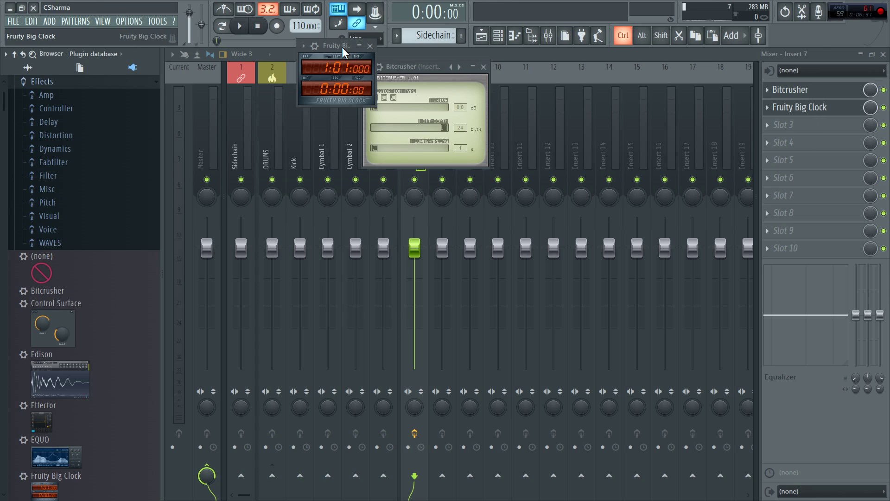
Move the Fruity Big Clock window down-left next to the Bitcrusher window
{"action": "left_click_drag", "start_coordinate": [341, 47], "coordinate": [327, 69]}
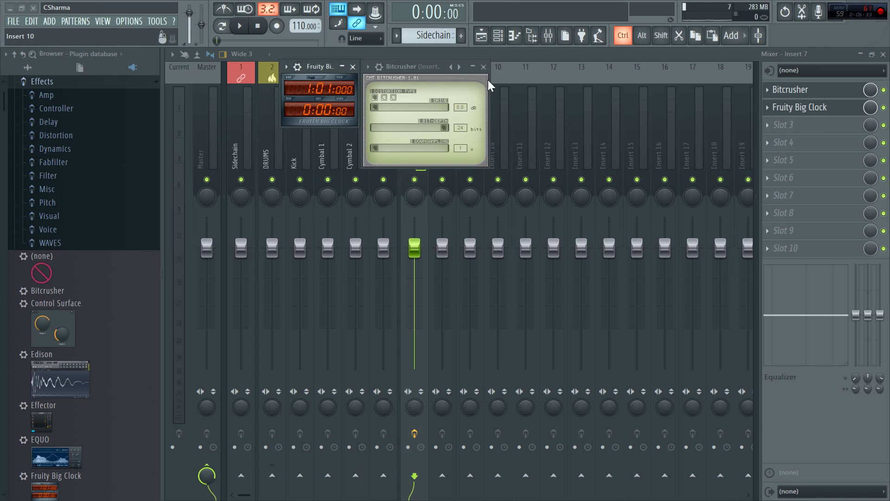